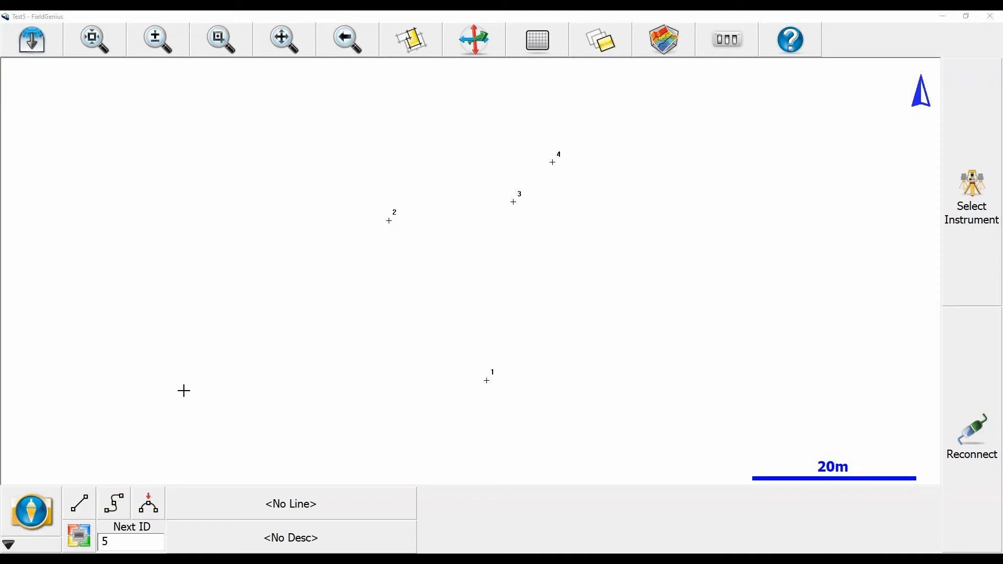
Delete points 1–4 from the Test5 Point Database, leaving the map with no points.
{"action": "left_click", "coordinate": [79, 533]}
{"action": "left_click_drag", "start_coordinate": [286, 99], "coordinate": [275, 193]}
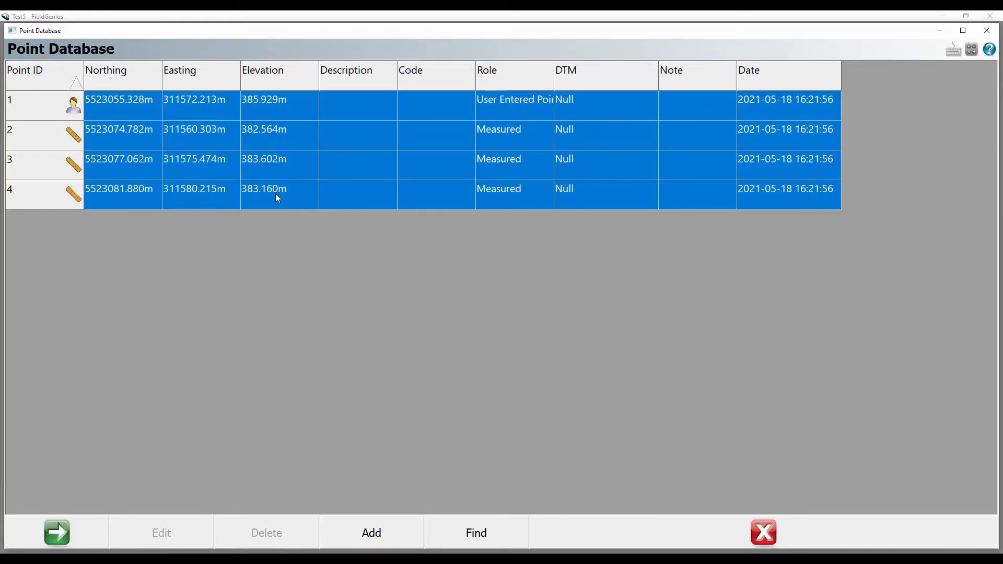
{"action": "left_click", "coordinate": [271, 532]}
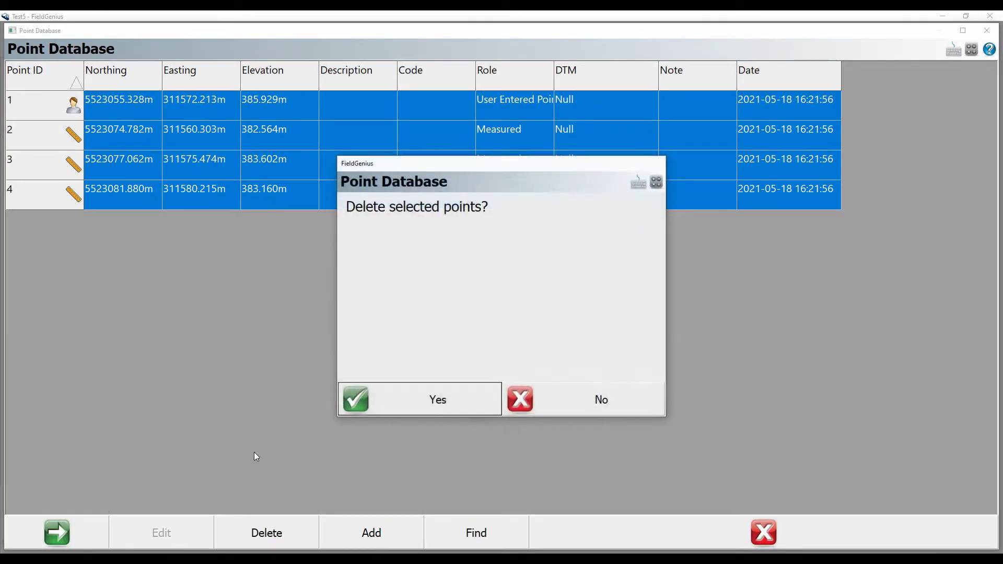
{"action": "left_click", "coordinate": [395, 415]}
{"action": "left_click", "coordinate": [672, 536]}
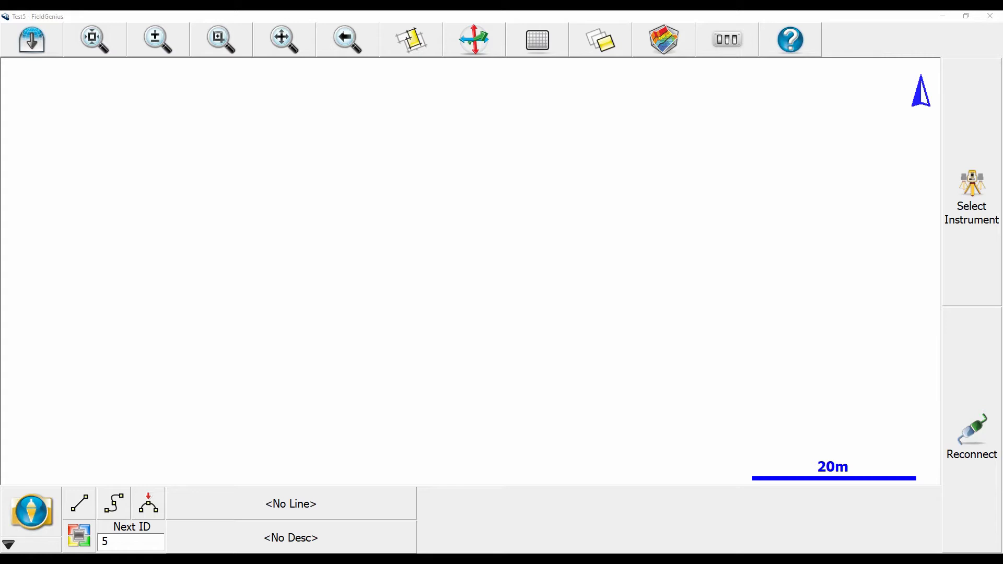
Select the four DP,PN4–DP,PN1 records on lines 101–104 at the end of Job (2) 3.raw.
{"action": "left_click_drag", "start_coordinate": [412, 27], "coordinate": [701, 74]}
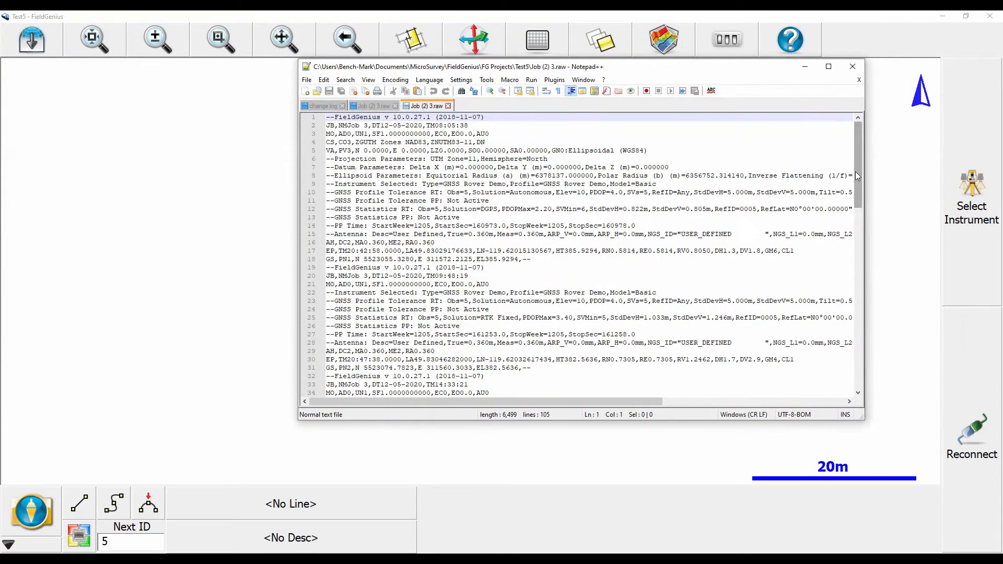
{"action": "left_click_drag", "start_coordinate": [860, 175], "coordinate": [876, 385]}
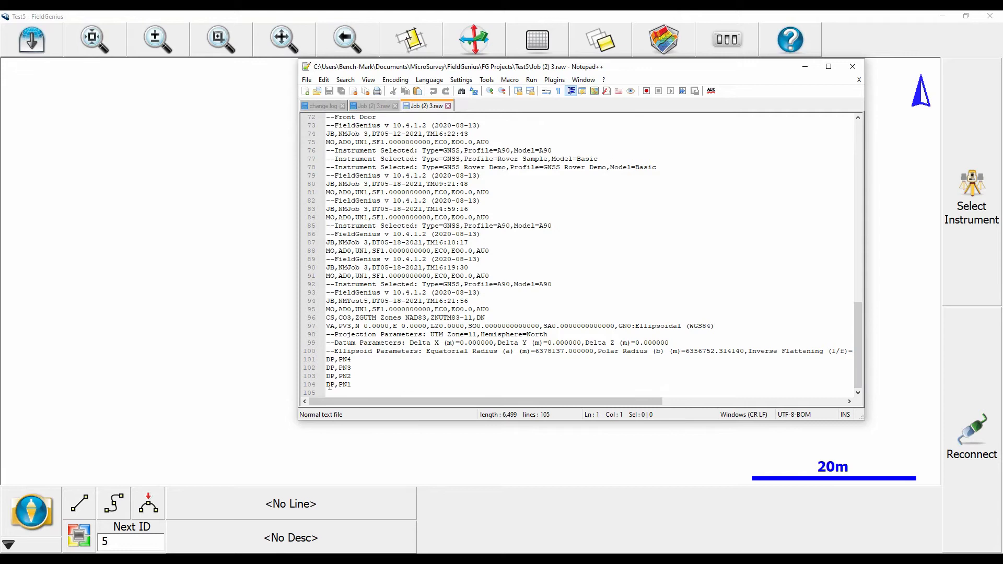
{"action": "left_click_drag", "start_coordinate": [364, 391], "coordinate": [322, 361]}
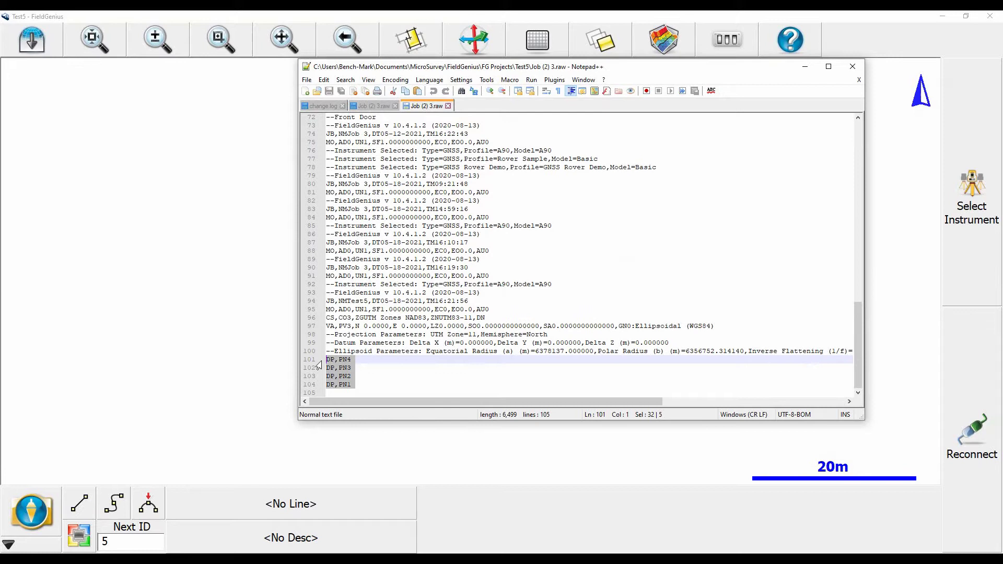
Delete the four DP,PN records and save the raw file as Job 3 restore.raw in Test5.
{"action": "key", "text": "Delete"}
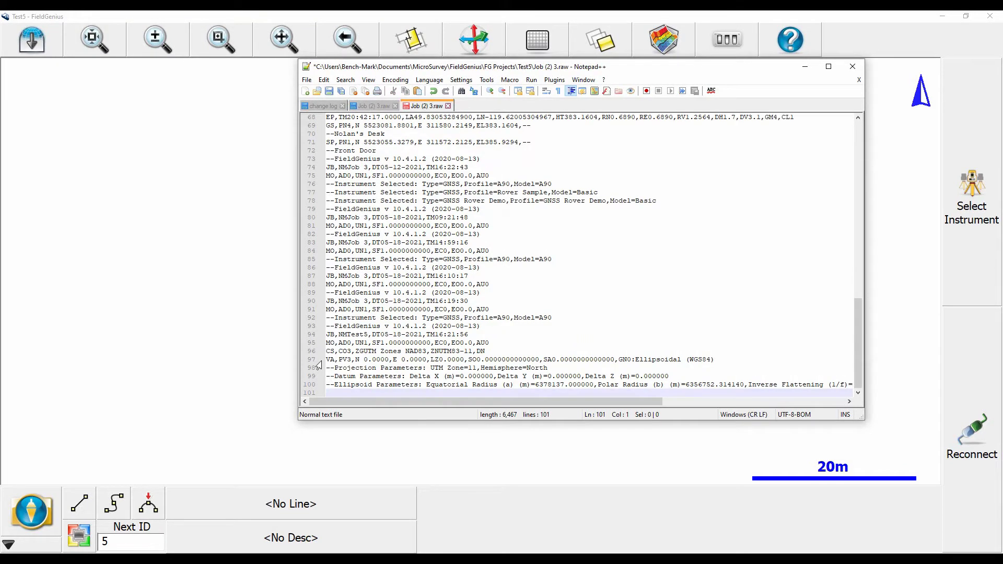
{"action": "key", "text": "ctrl+s"}
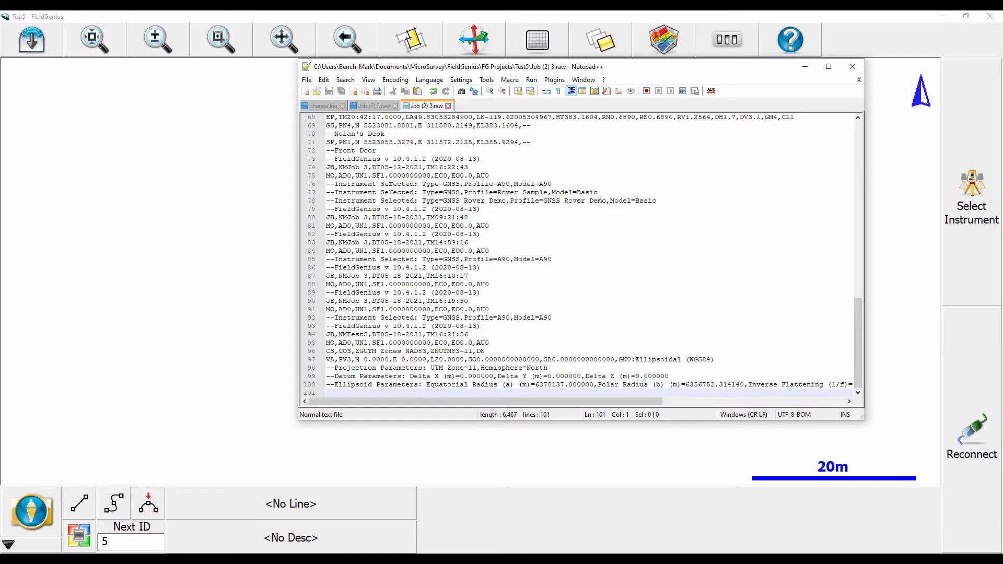
{"action": "left_click", "coordinate": [308, 81]}
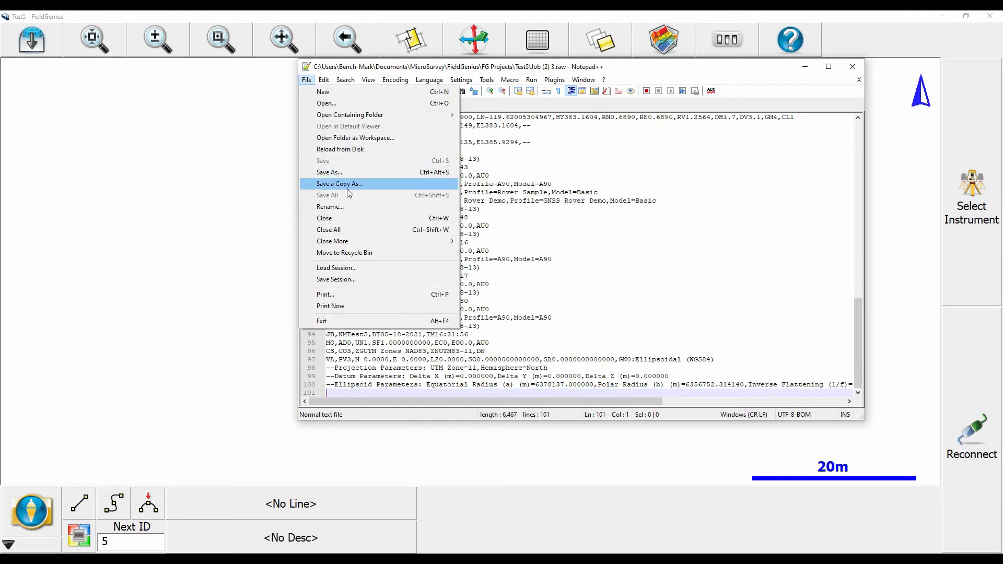
{"action": "left_click", "coordinate": [329, 172]}
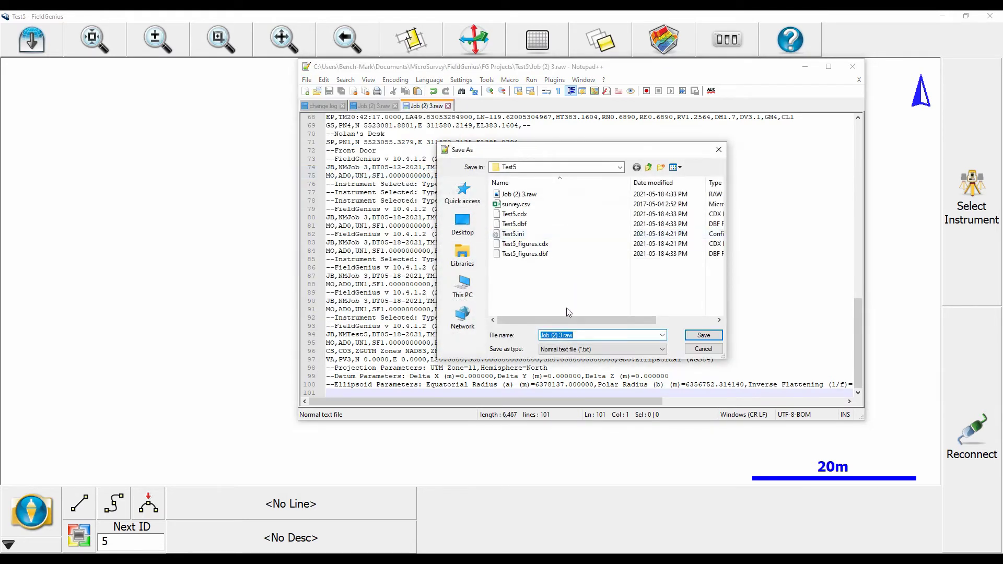
{"action": "left_click", "coordinate": [556, 334]}
{"action": "key", "text": "BackSpace"}
{"action": "key", "text": "BackSpace"}
{"action": "key", "text": "Delete"}
{"action": "key", "text": "Delete"}
{"action": "type", "text": "restore"}
{"action": "left_click", "coordinate": [703, 335]}
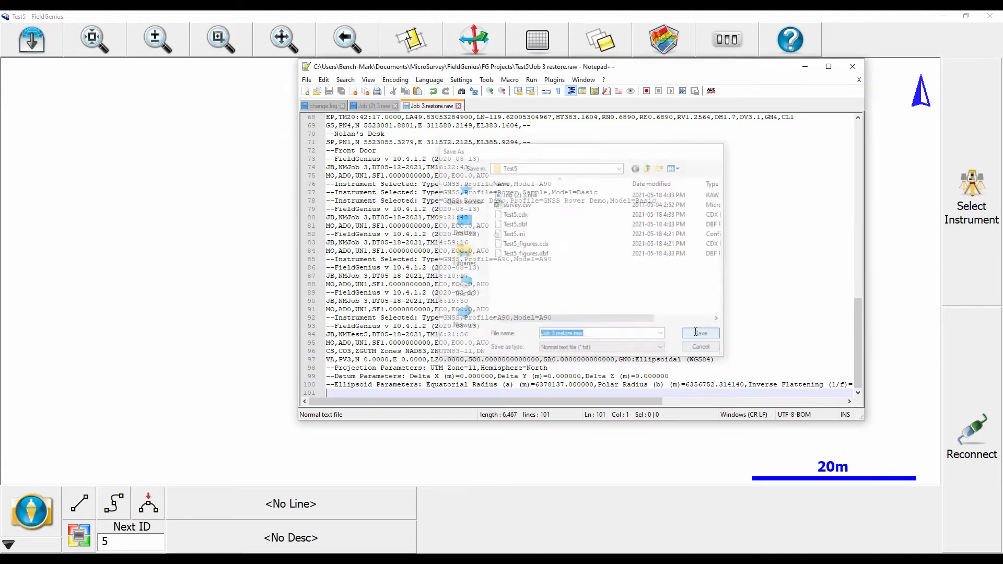
Close Notepad++ and start a new FieldGenius project named Restore Deleted, showing its file settings.
{"action": "left_click", "coordinate": [852, 66]}
{"action": "left_click", "coordinate": [27, 506]}
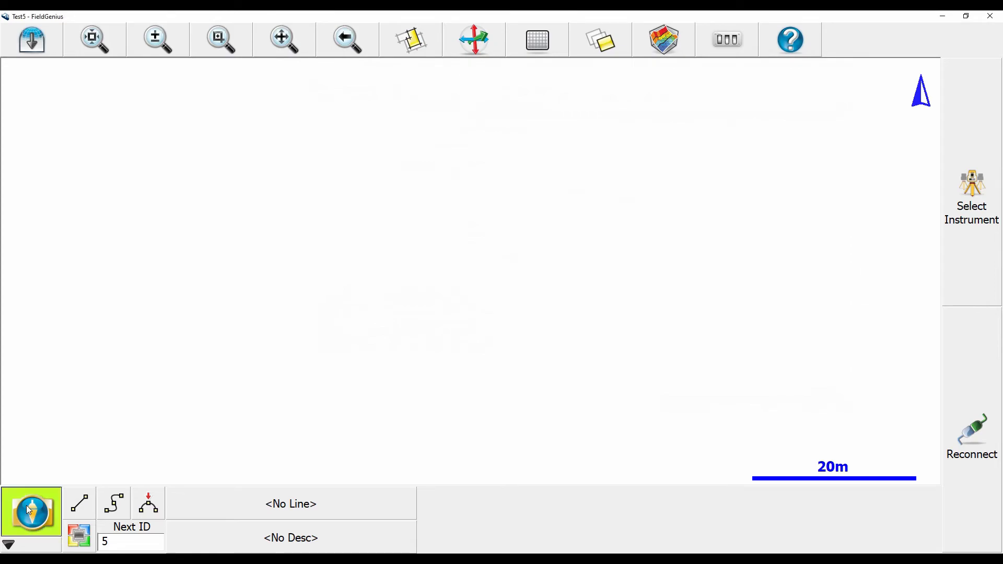
{"action": "left_click", "coordinate": [415, 222]}
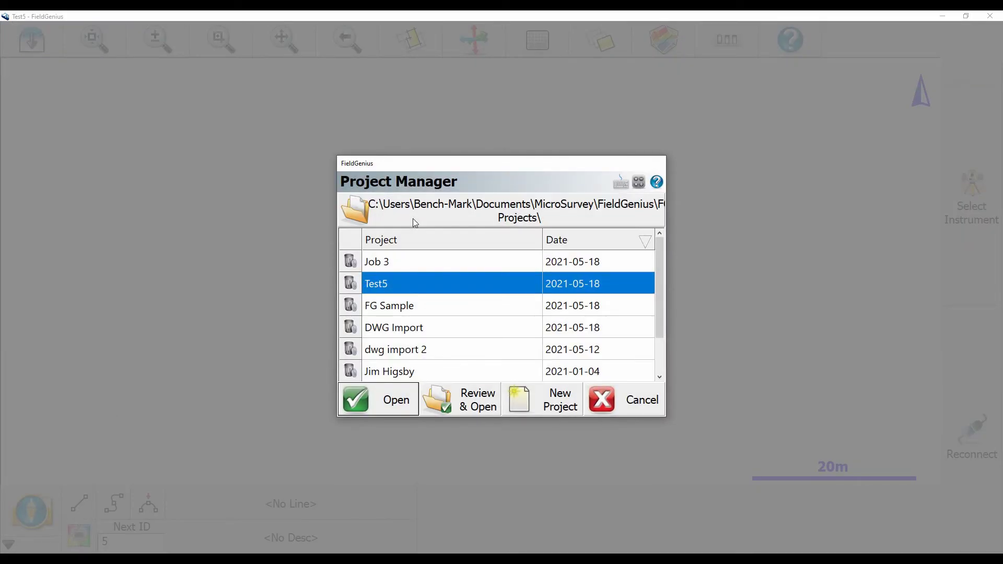
{"action": "left_click", "coordinate": [535, 409]}
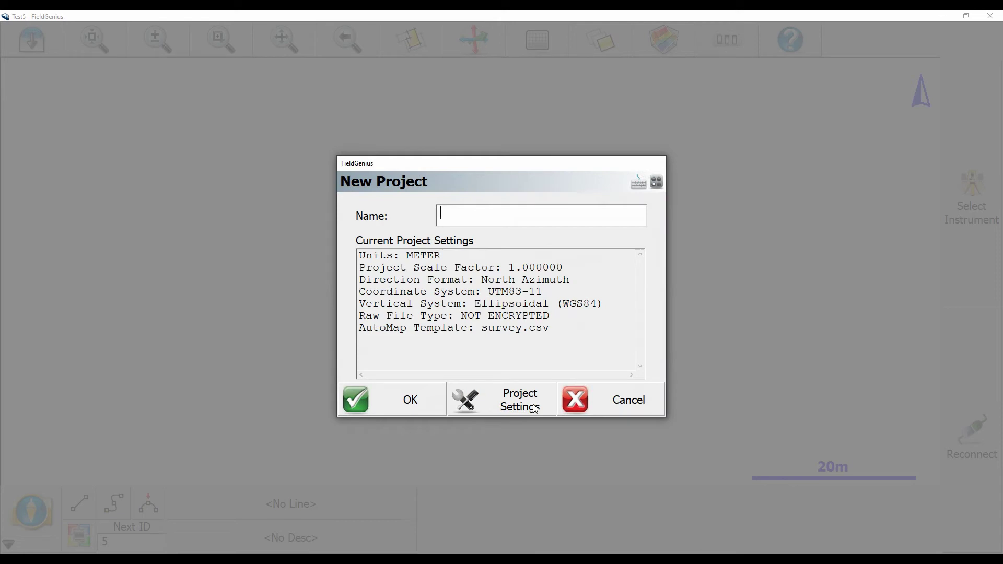
{"action": "type", "text": "Restore Delete"}
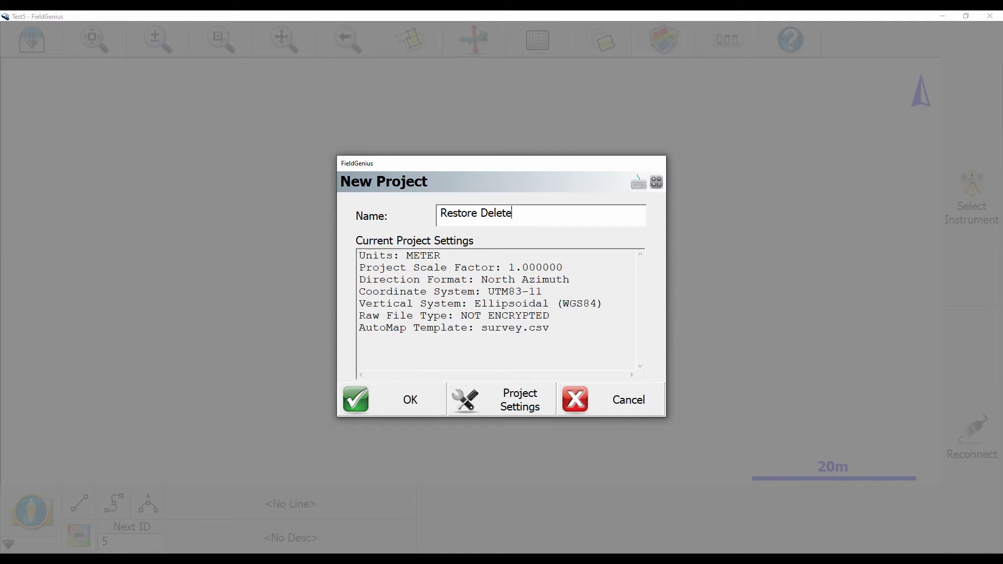
{"action": "type", "text": "d"}
{"action": "left_click", "coordinate": [507, 401]}
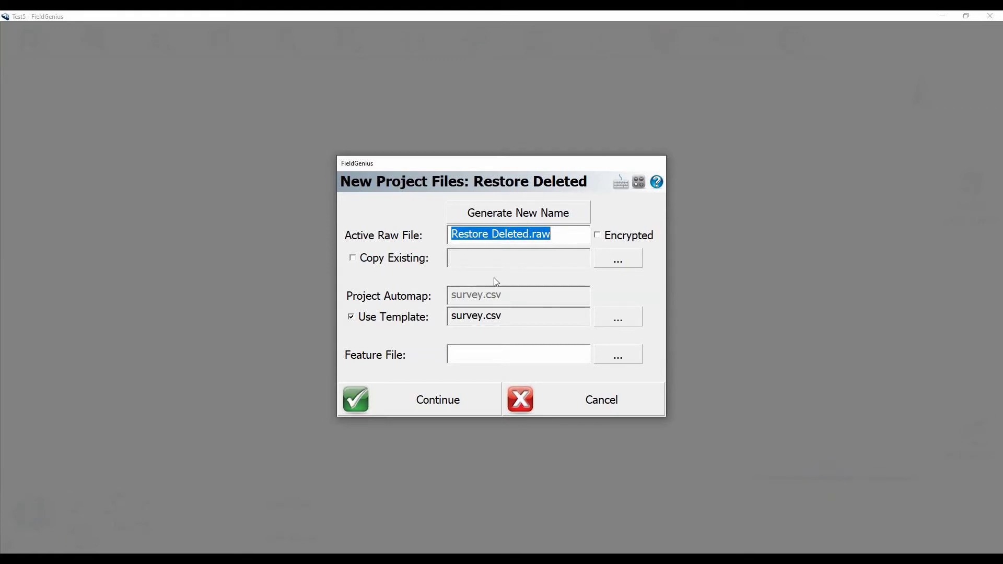
Enable Copy Existing with FG Projects > Test5 > Job 3 restore.raw as the source raw file.
{"action": "left_click", "coordinate": [380, 258]}
{"action": "left_click", "coordinate": [617, 258]}
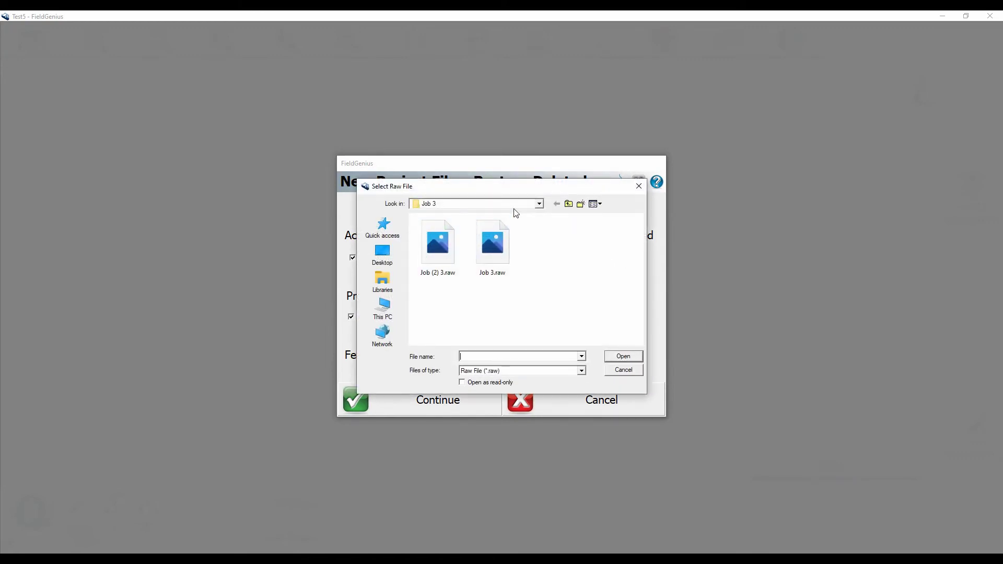
{"action": "left_click", "coordinate": [538, 203]}
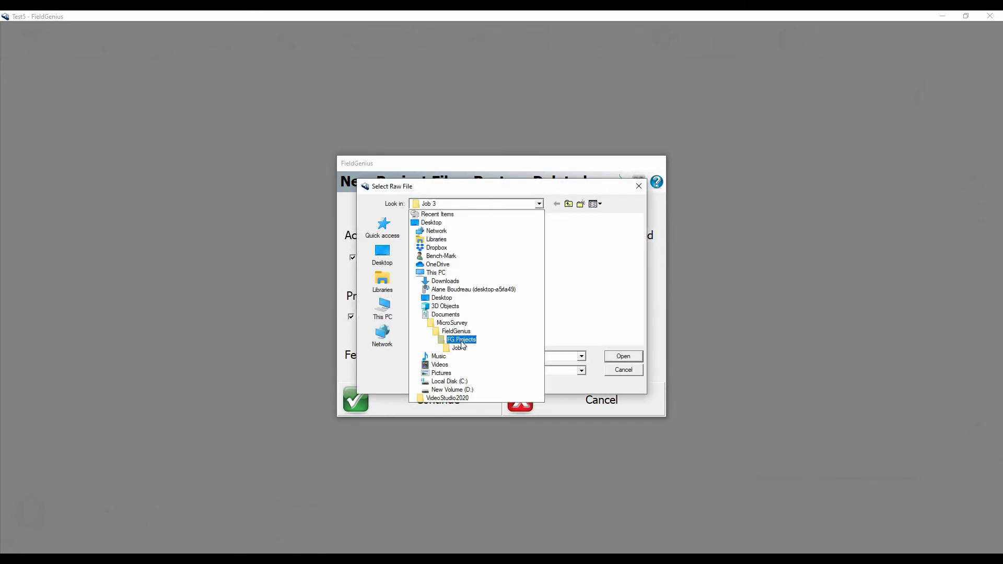
{"action": "left_click", "coordinate": [461, 339]}
{"action": "double_click", "coordinate": [437, 305]}
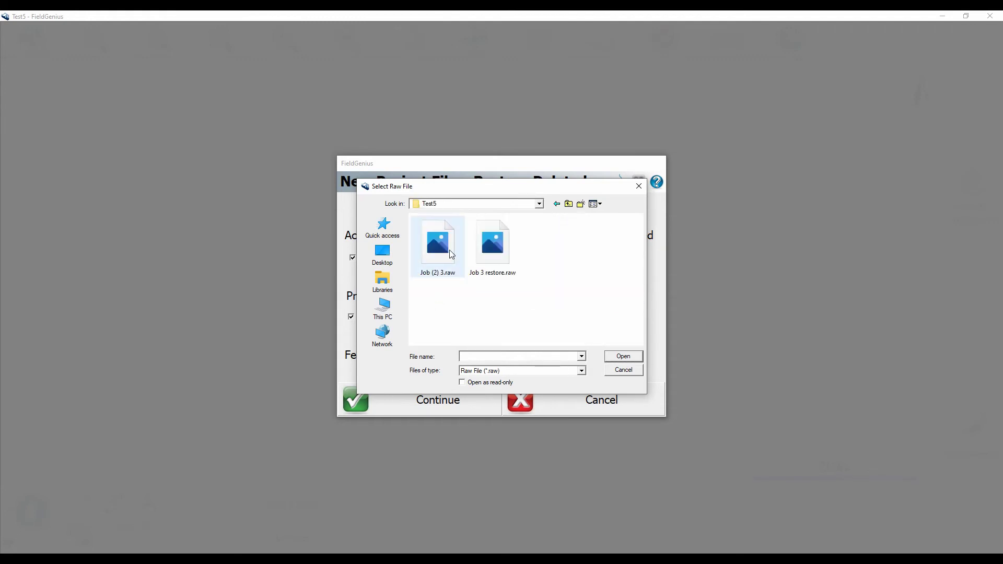
{"action": "left_click", "coordinate": [499, 274]}
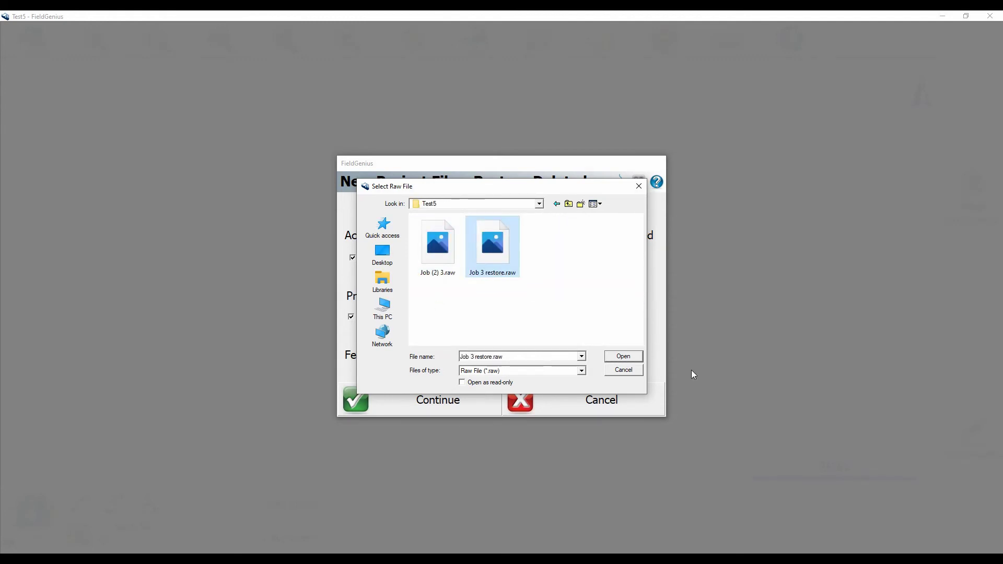
{"action": "left_click", "coordinate": [621, 356]}
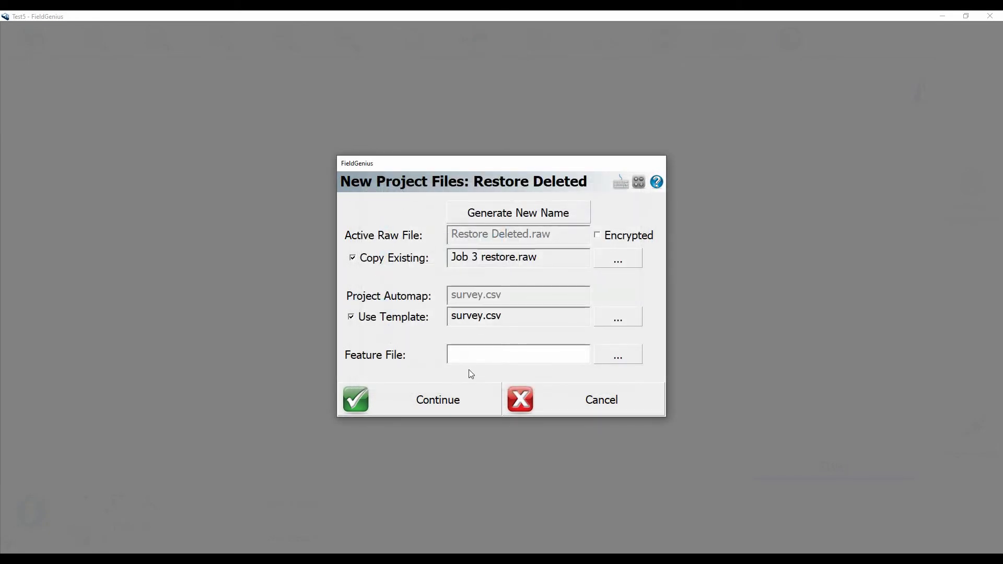
Create Restore Deleted, generating and overwriting points from the raw file, and skip instrument connection.
{"action": "left_click", "coordinate": [450, 404]}
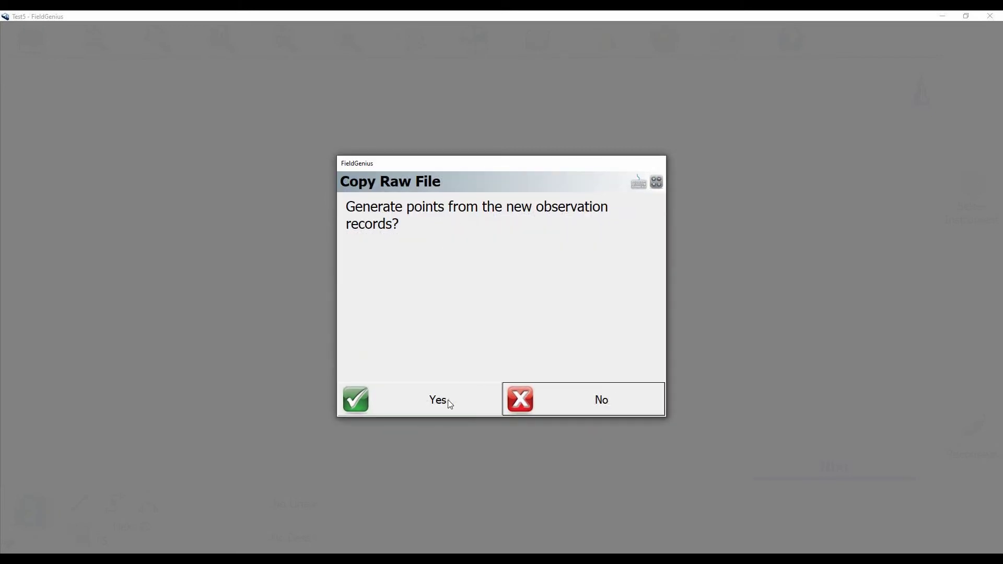
{"action": "left_click", "coordinate": [448, 400]}
{"action": "left_click", "coordinate": [448, 400]}
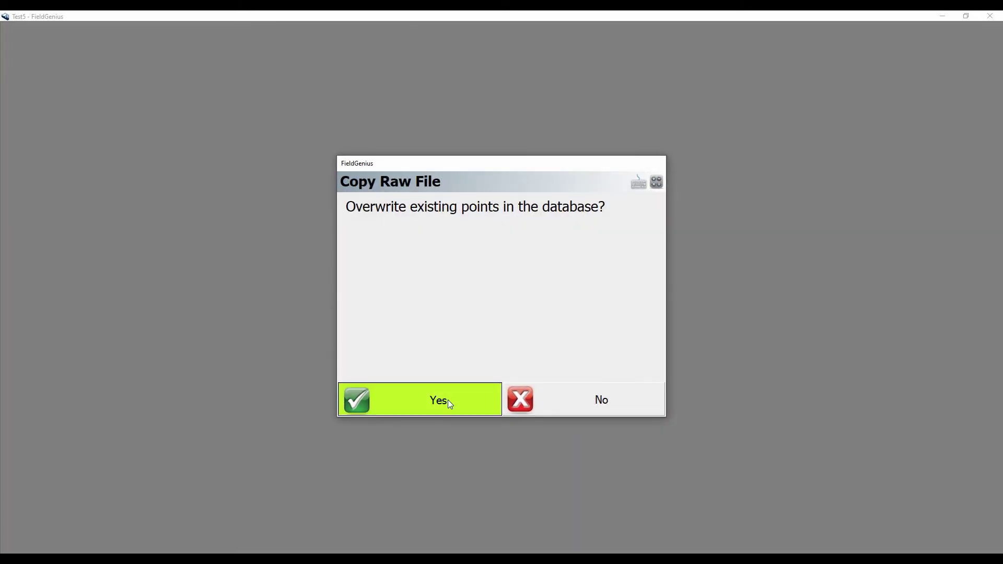
{"action": "left_click", "coordinate": [444, 412]}
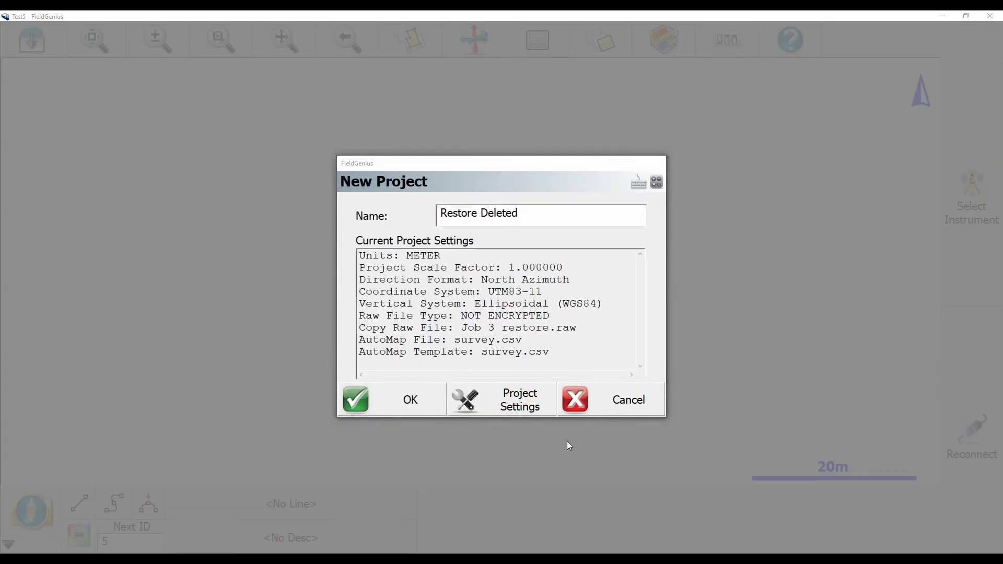
{"action": "left_click", "coordinate": [414, 408]}
{"action": "left_click", "coordinate": [532, 409]}
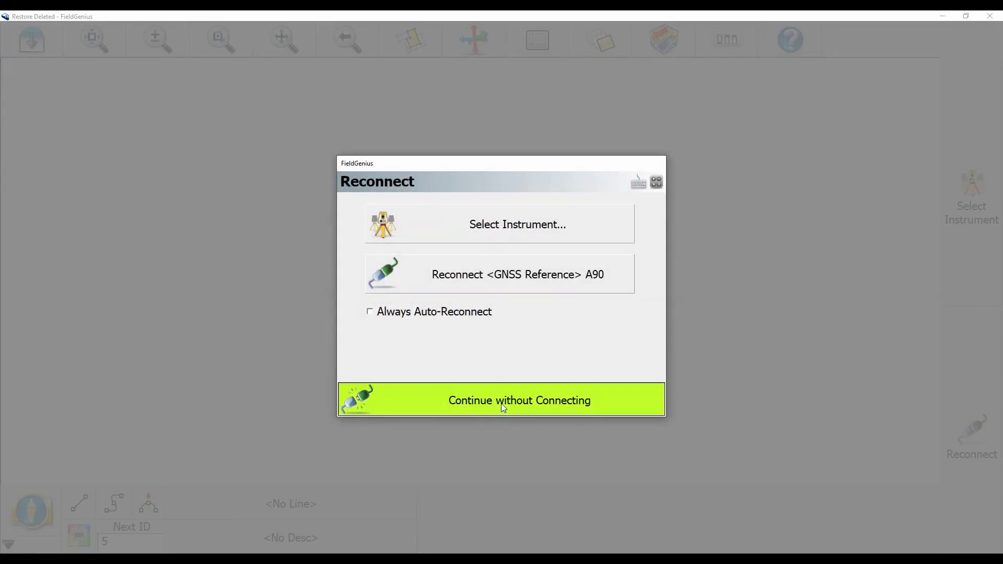